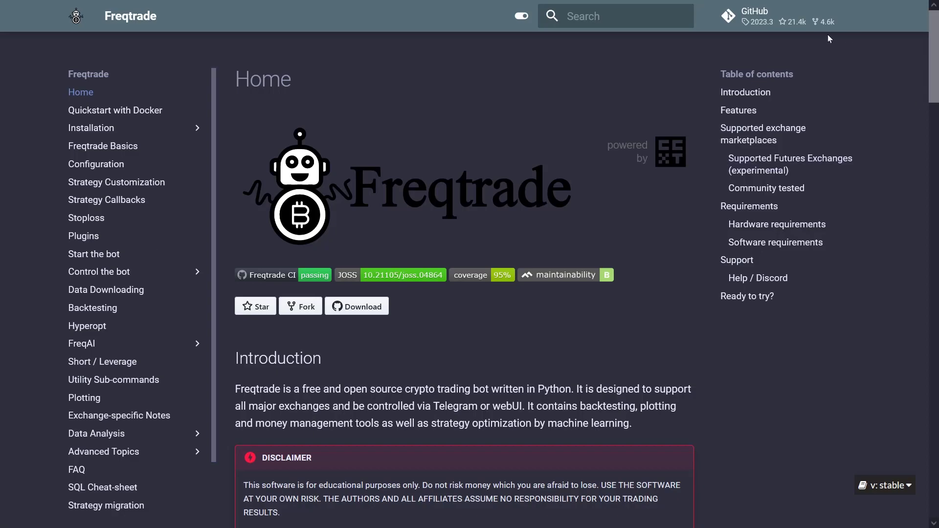
# Open Quickie.py from freqtrade-strategies' user_data/strategies/berlinguyinca folder.
pyautogui.click(747, 27)
pyautogui.moveTo(168, 106)
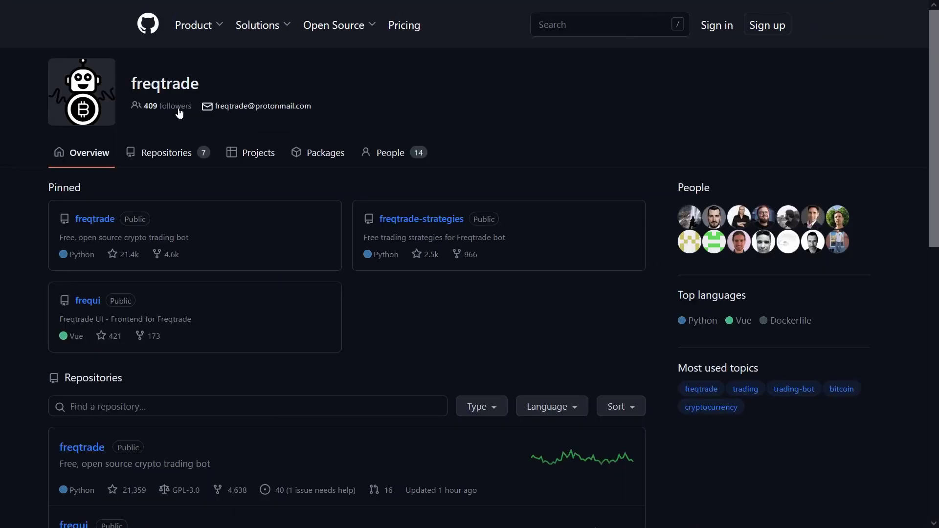
pyautogui.click(424, 227)
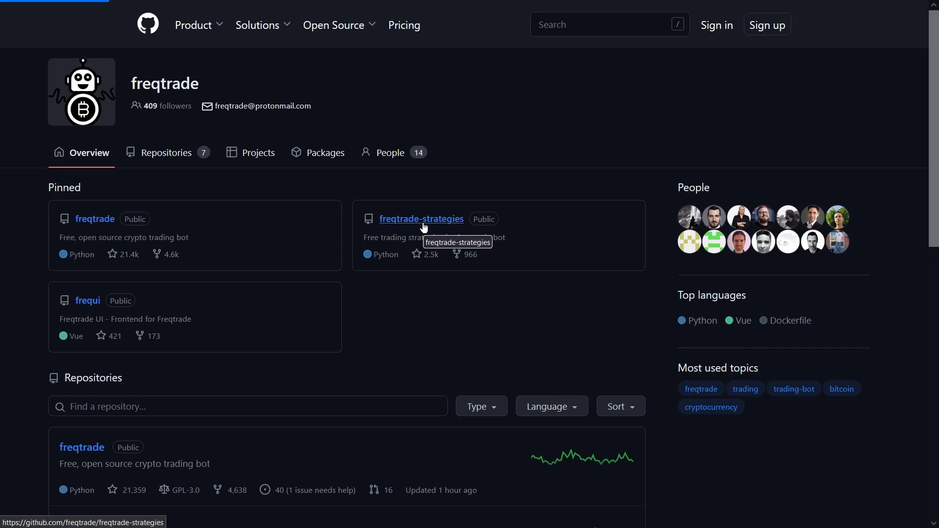
pyautogui.click(111, 243)
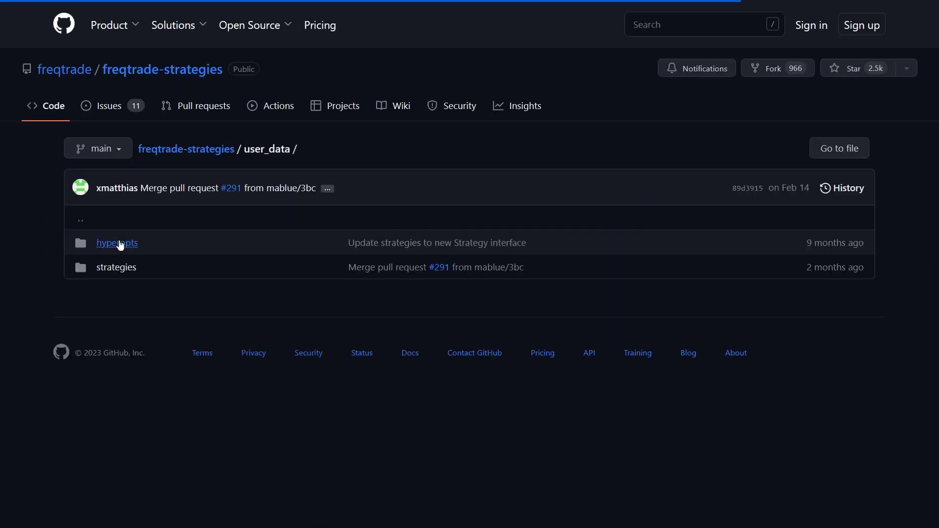
pyautogui.click(121, 268)
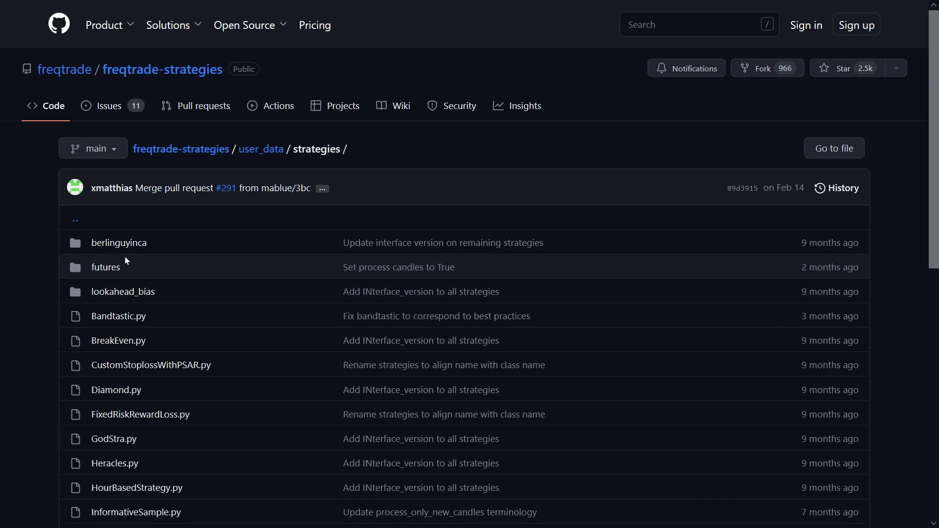
pyautogui.click(123, 245)
pyautogui.scroll(-2, 7, 256)
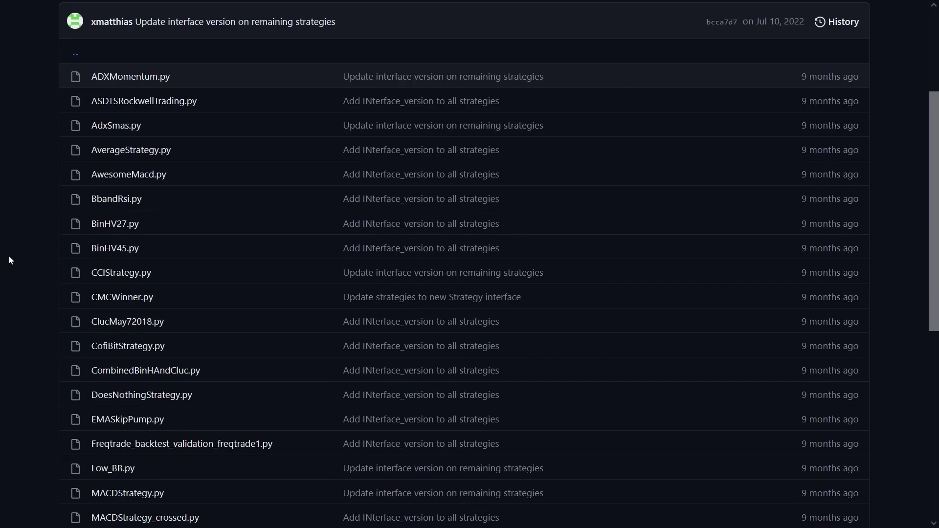
pyautogui.scroll(-4, 9, 260)
pyautogui.scroll(-1, 9, 260)
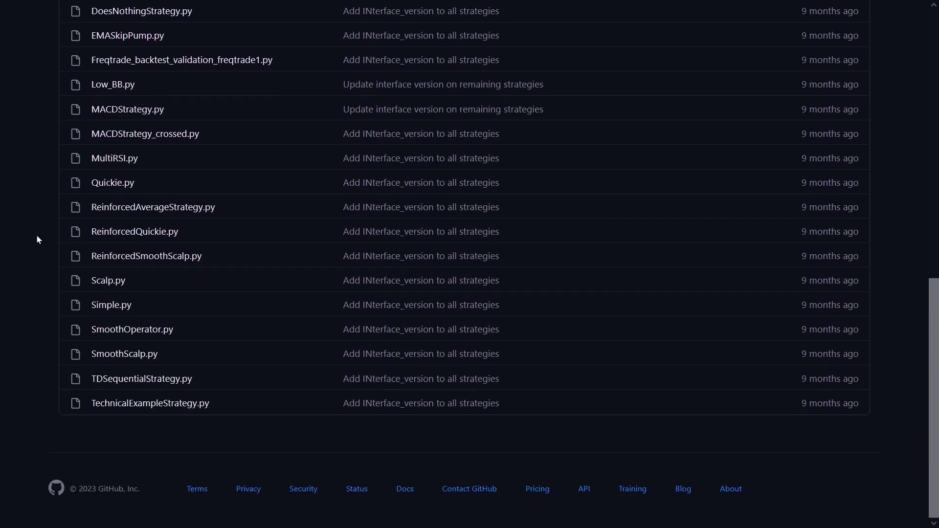
pyautogui.click(99, 184)
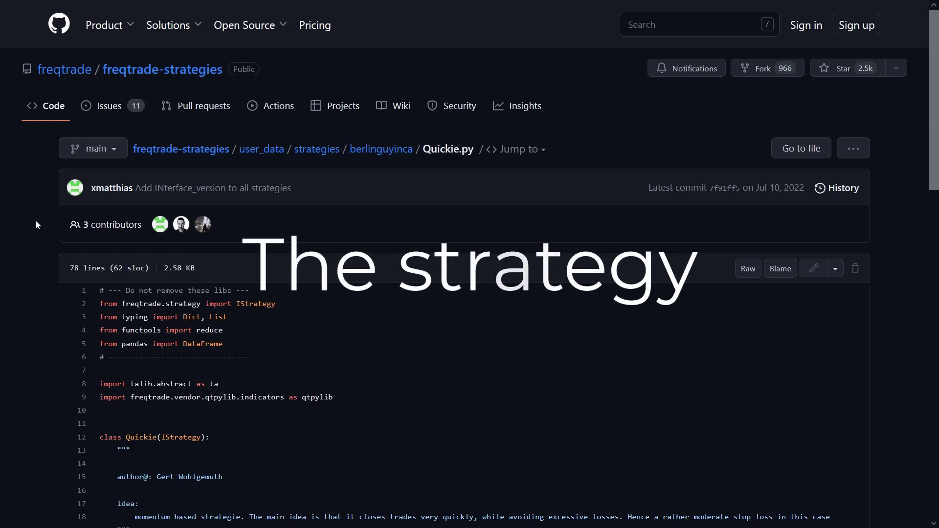
pyautogui.scroll(-4, 36, 220)
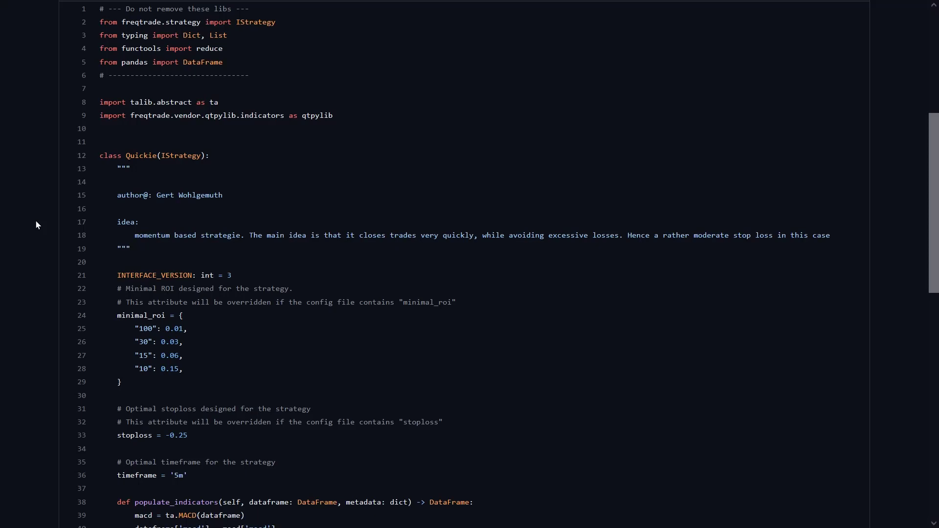
pyautogui.scroll(-3, 35, 225)
pyautogui.scroll(-4, 35, 224)
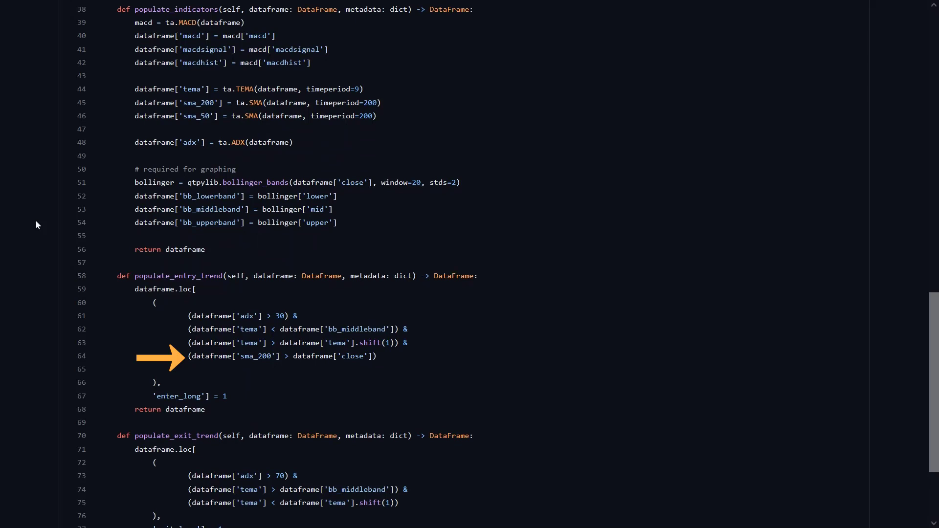
pyautogui.scroll(-3, 35, 221)
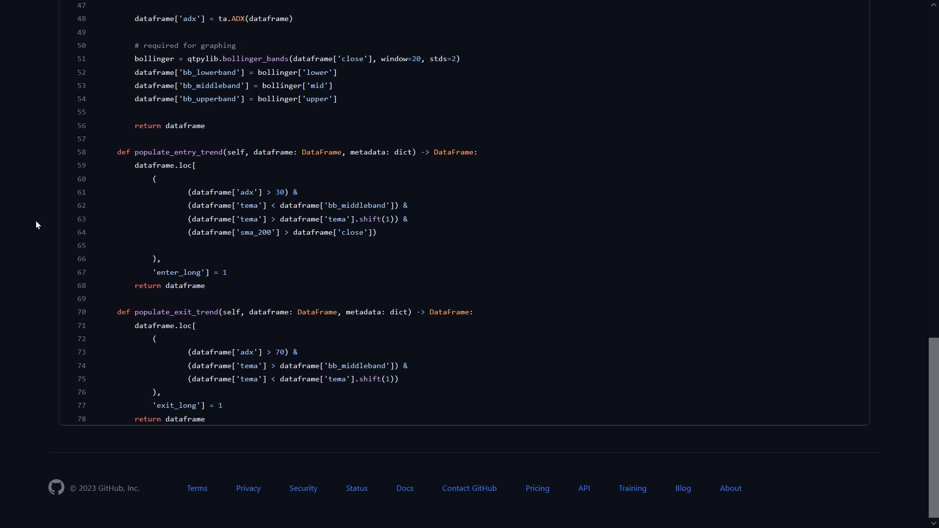
pyautogui.scroll(1, 35, 225)
pyautogui.scroll(5, 36, 225)
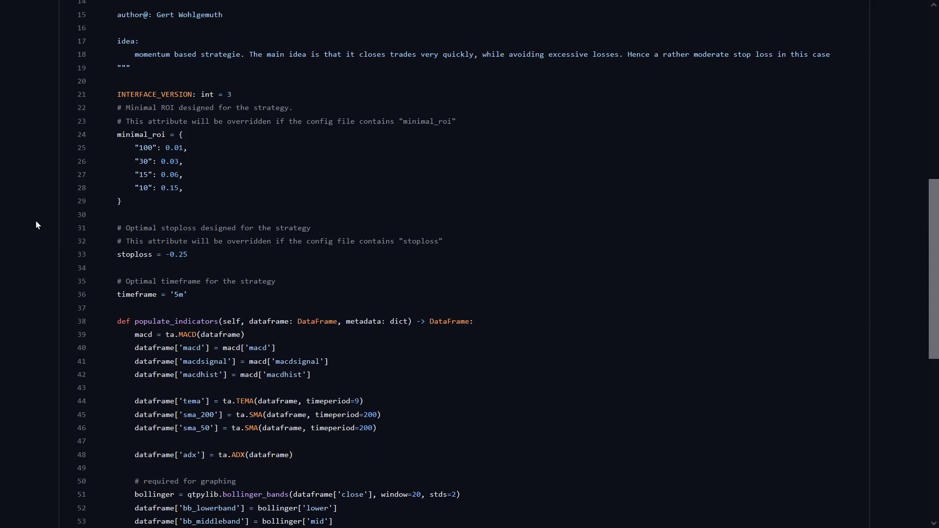
pyautogui.scroll(2, 36, 225)
pyautogui.scroll(5, 35, 225)
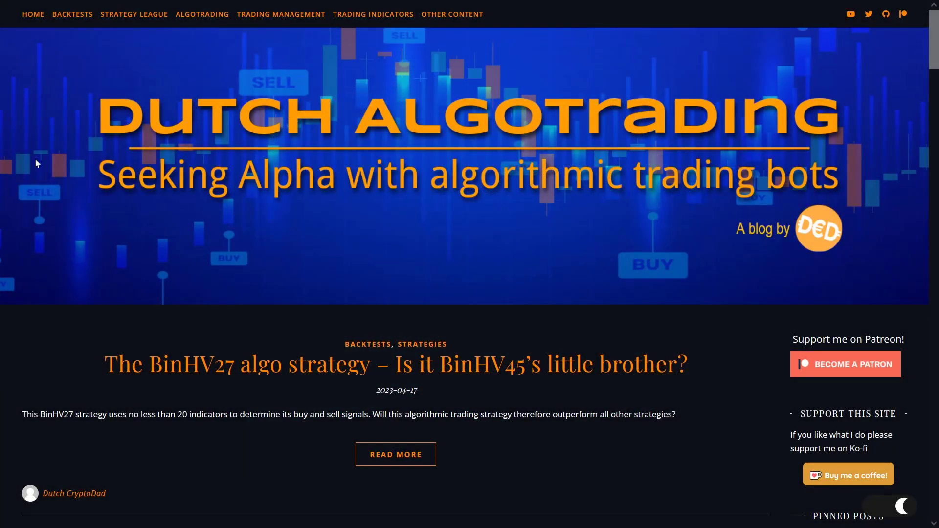
# Show page 2 of the Strategy League table, where Quickie scores -40.
pyautogui.click(136, 15)
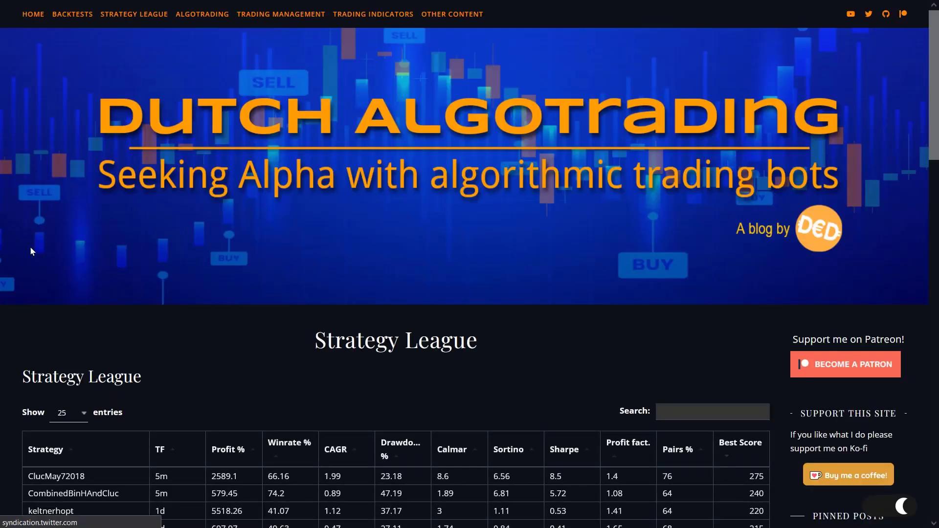
pyautogui.scroll(-3, 31, 246)
pyautogui.scroll(-1, 30, 247)
pyautogui.scroll(-2, 95, 255)
pyautogui.scroll(-1, 95, 255)
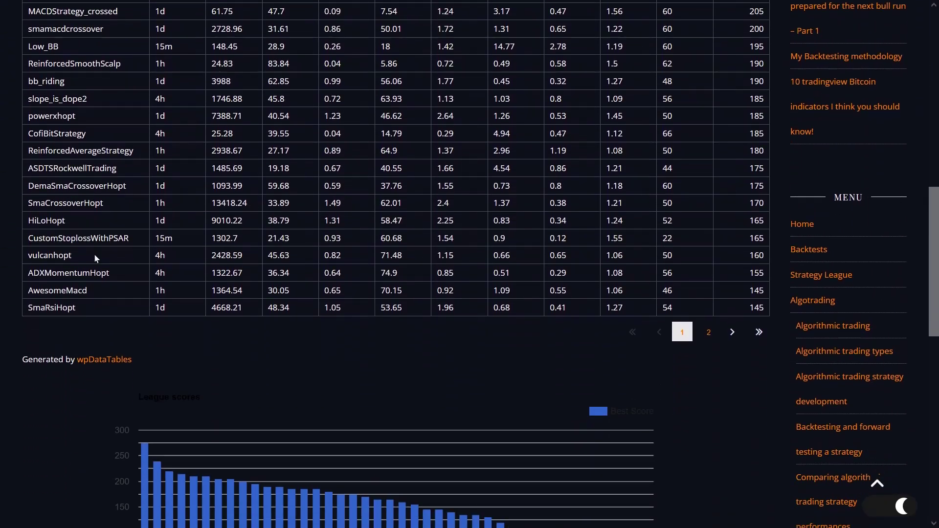
pyautogui.click(713, 336)
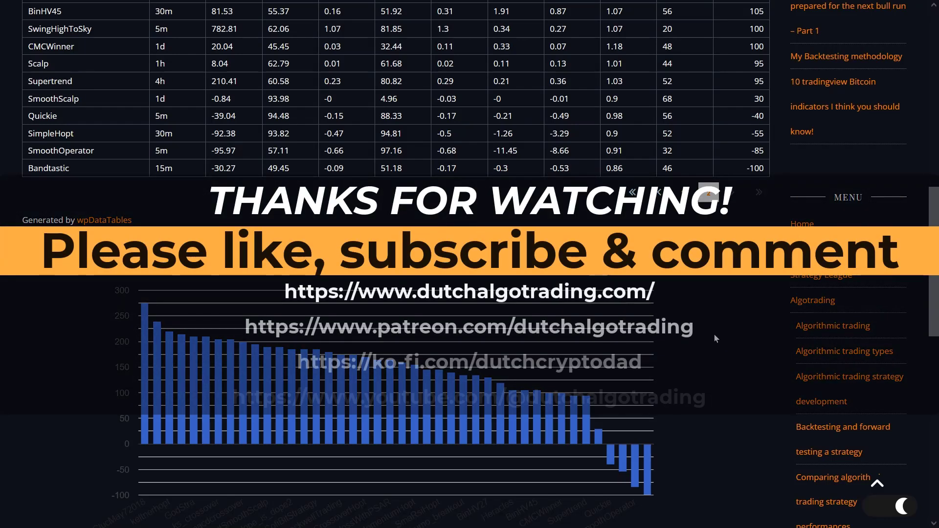
pyautogui.scroll(2, 714, 334)
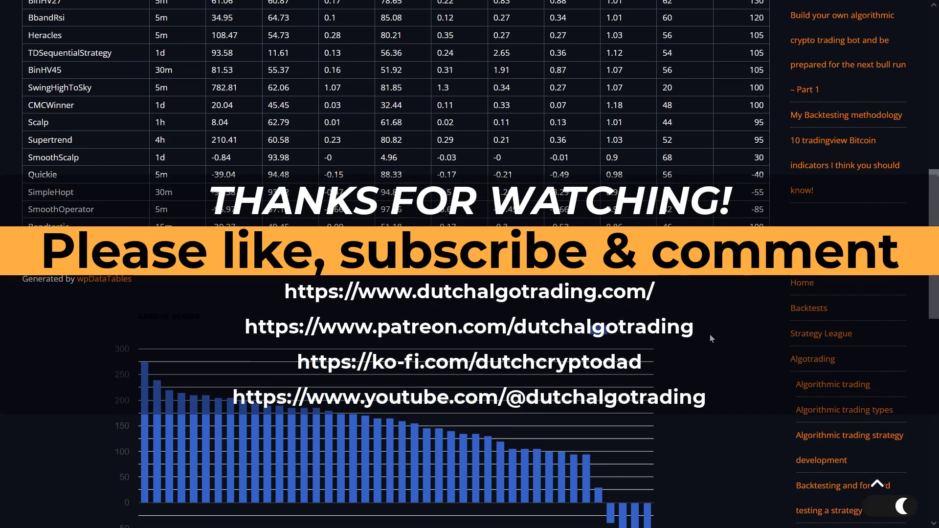
pyautogui.scroll(1, 698, 337)
pyautogui.scroll(1, 683, 336)
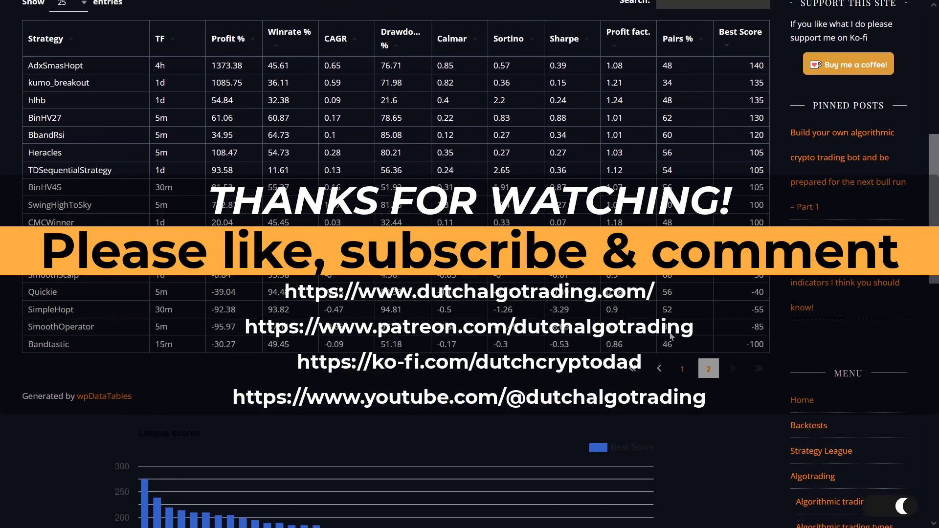